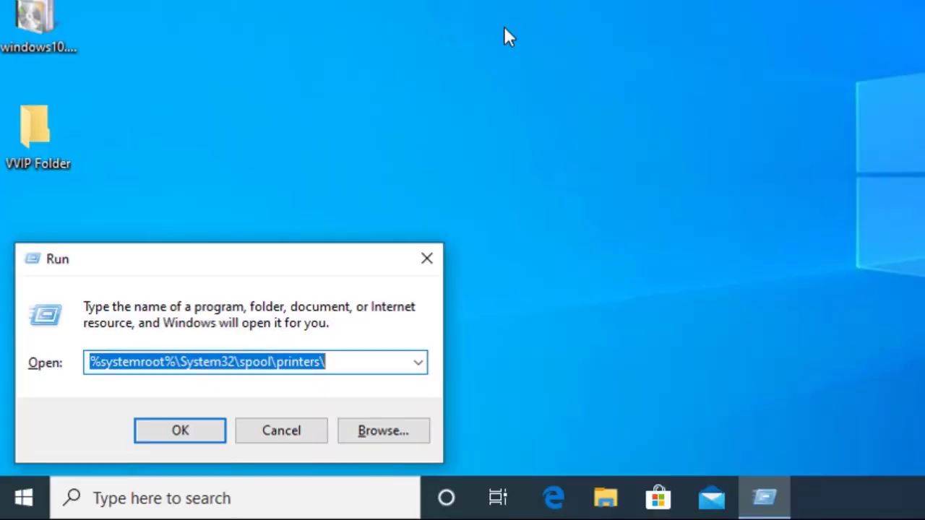
Step: Run services.msc from the Run dialog to open the Services console
text(services)
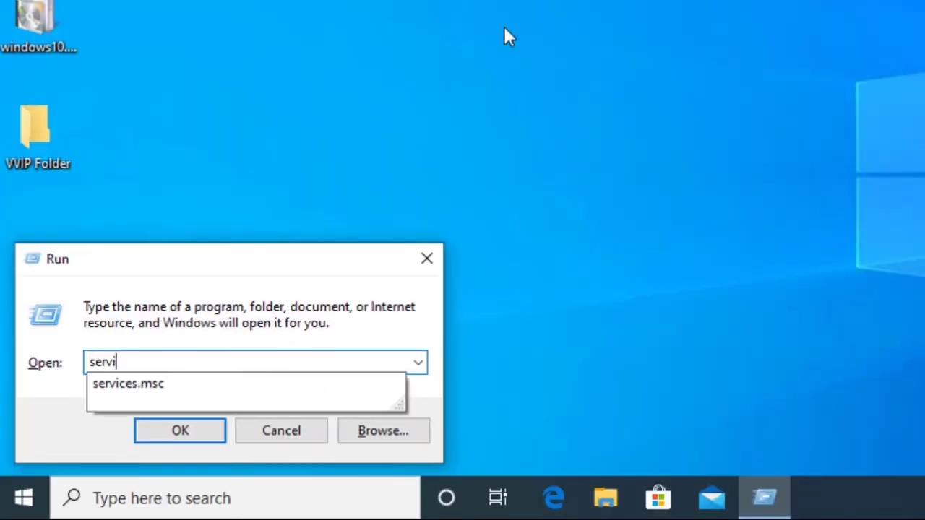
text(.msc)
key(Return)
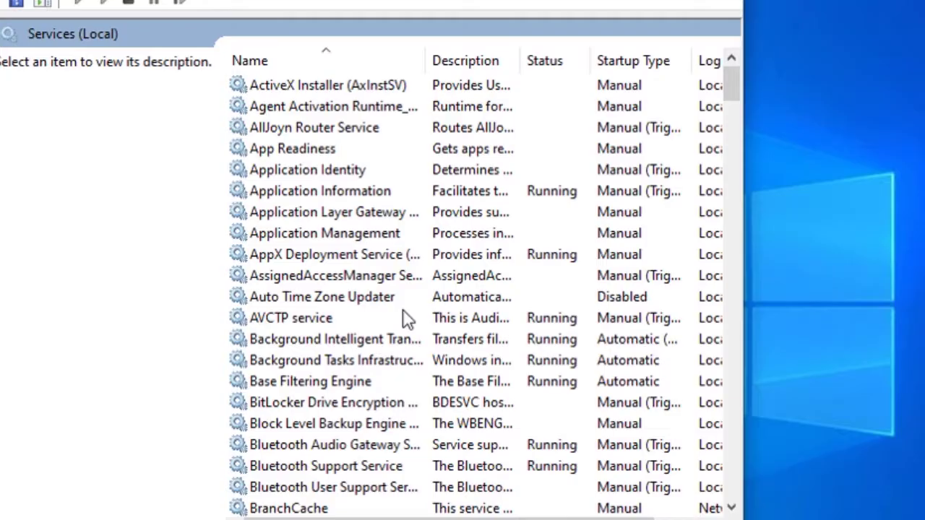
Step: Jump to the services starting with P and open Print Spooler's Properties dialog
click(370, 283)
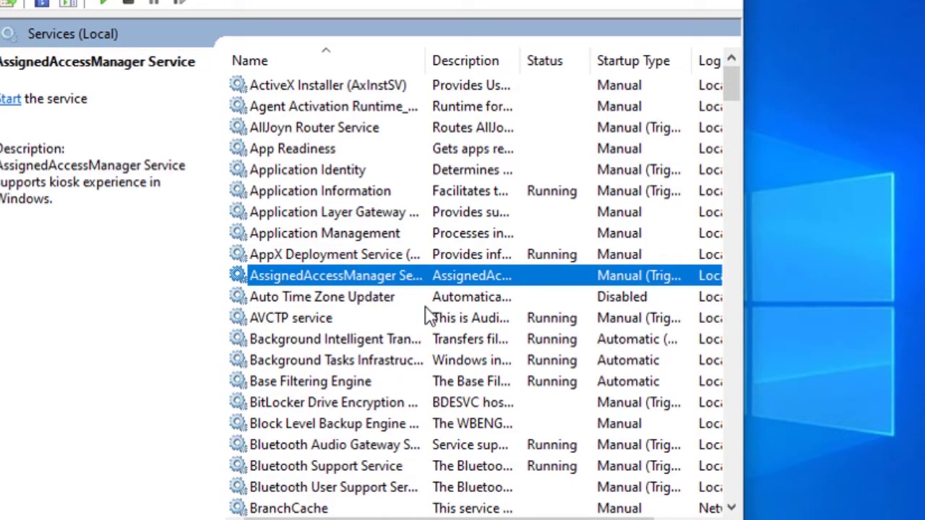
key(p)
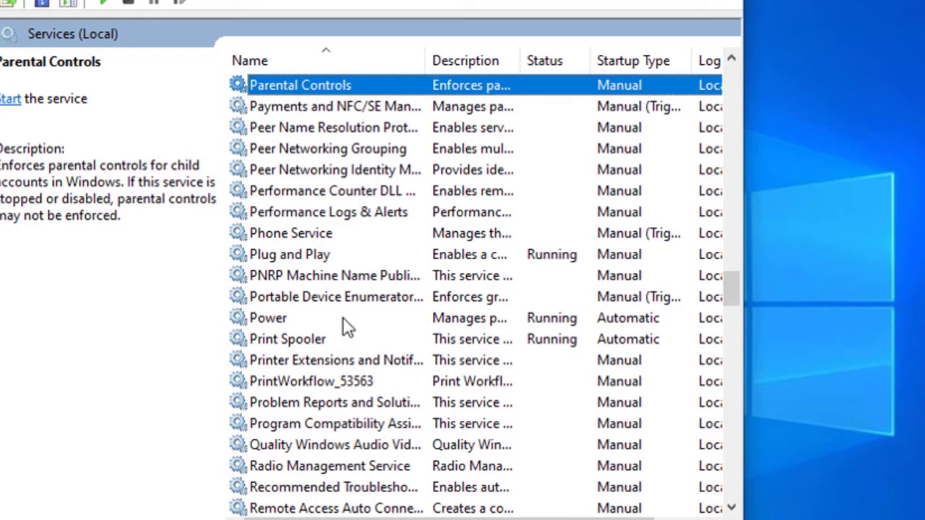
click(305, 344)
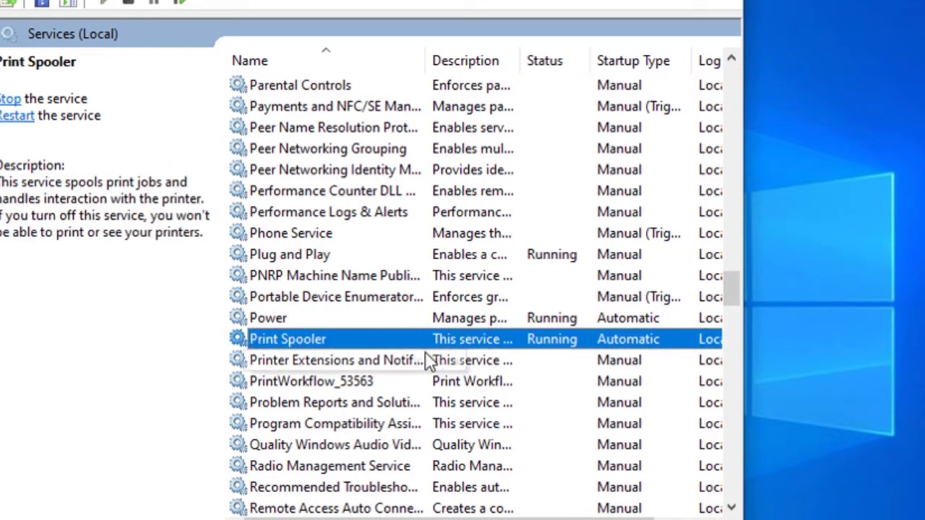
double_click(298, 346)
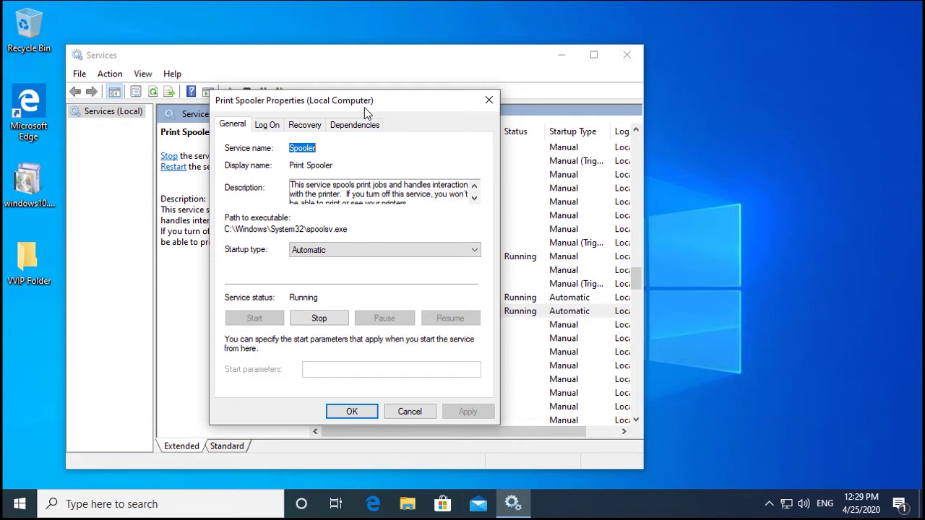
Step: Keep Print Spooler's startup type on Automatic
click(357, 252)
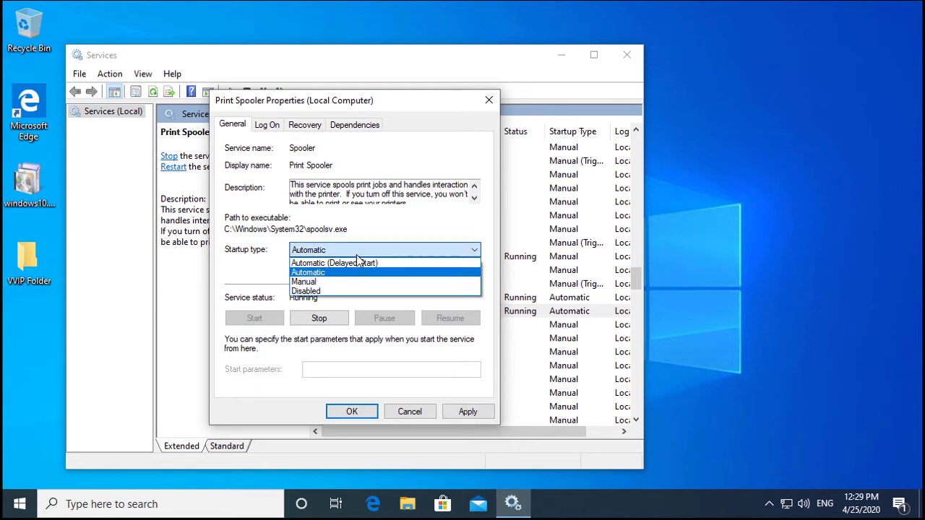
click(369, 250)
click(341, 253)
click(347, 273)
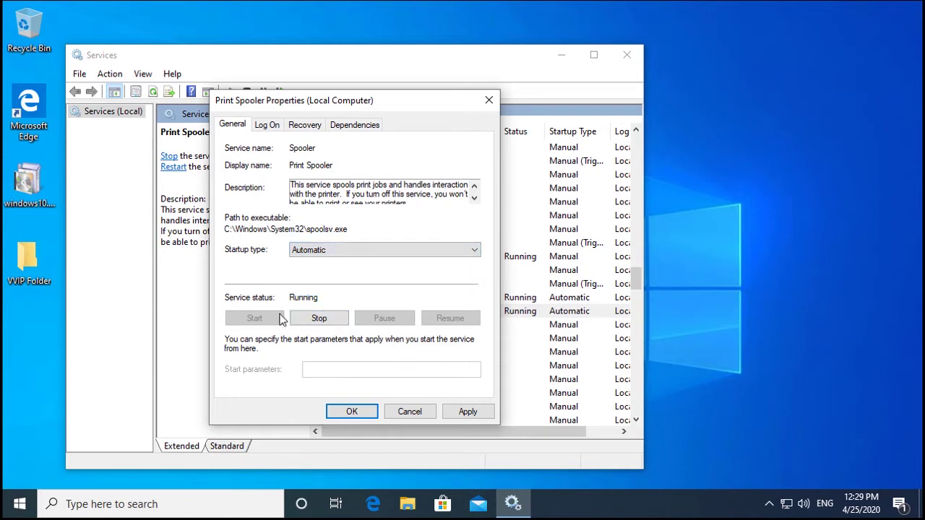
Step: Stop and restart the Print Spooler service, then view its Log On account settings
click(311, 318)
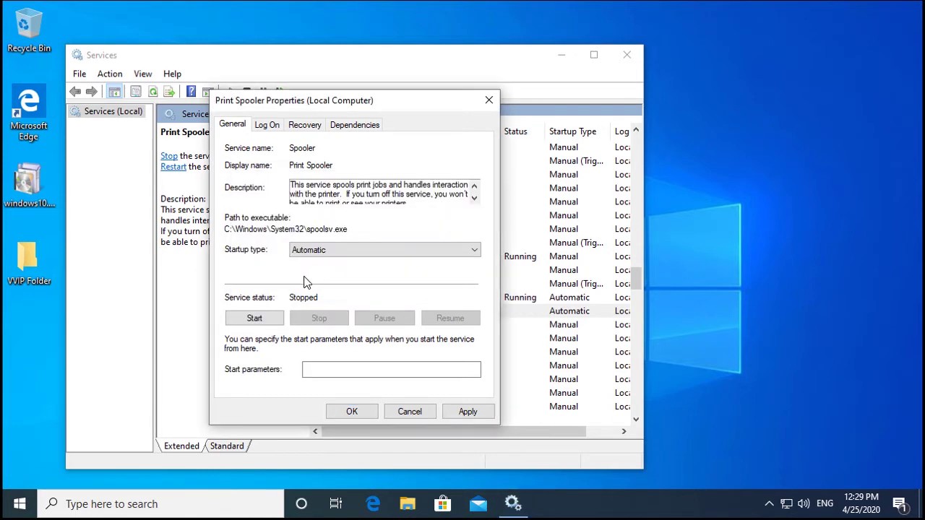
click(280, 319)
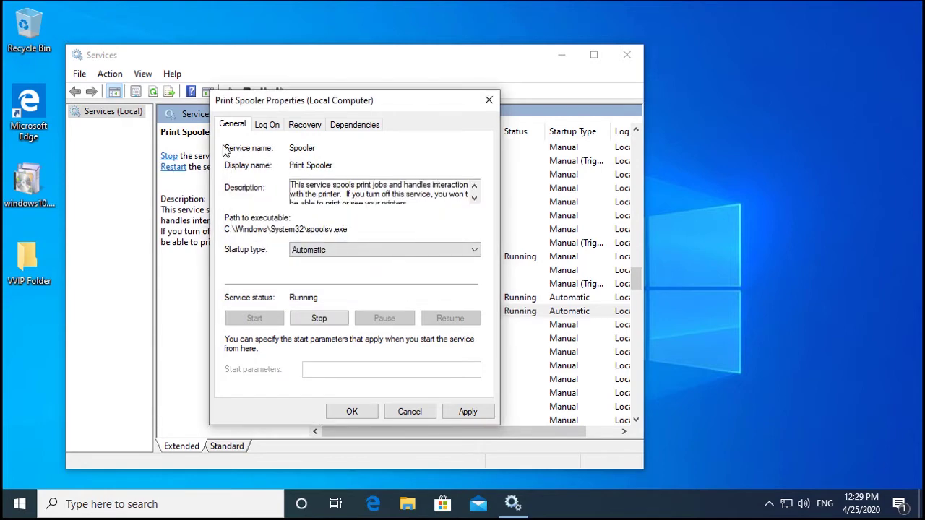
click(261, 129)
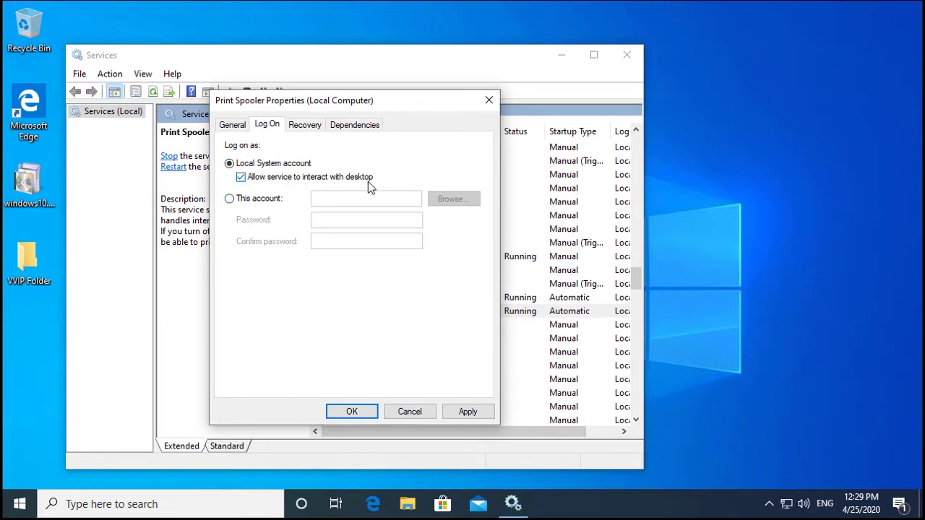
Step: Apply the settings and review Print Spooler's dependencies, expanding Remote Procedure Call (RPC)
click(471, 410)
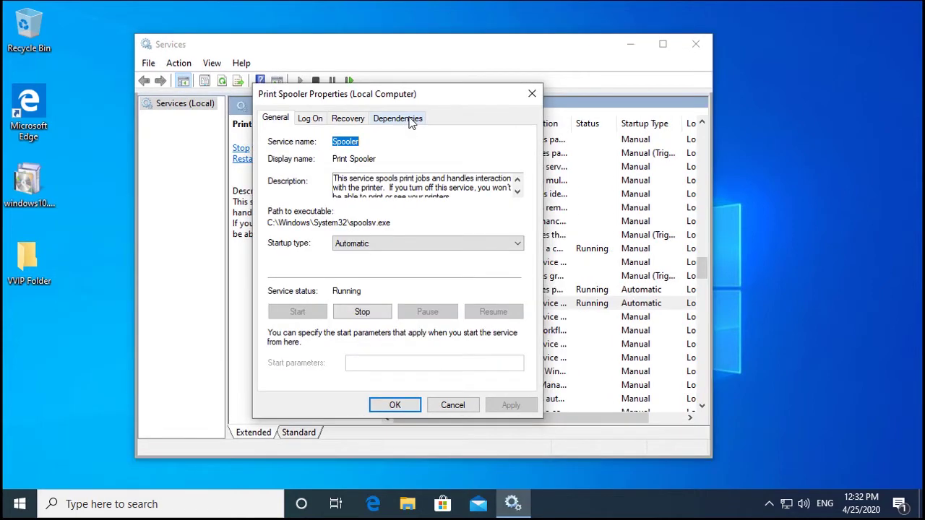
click(409, 119)
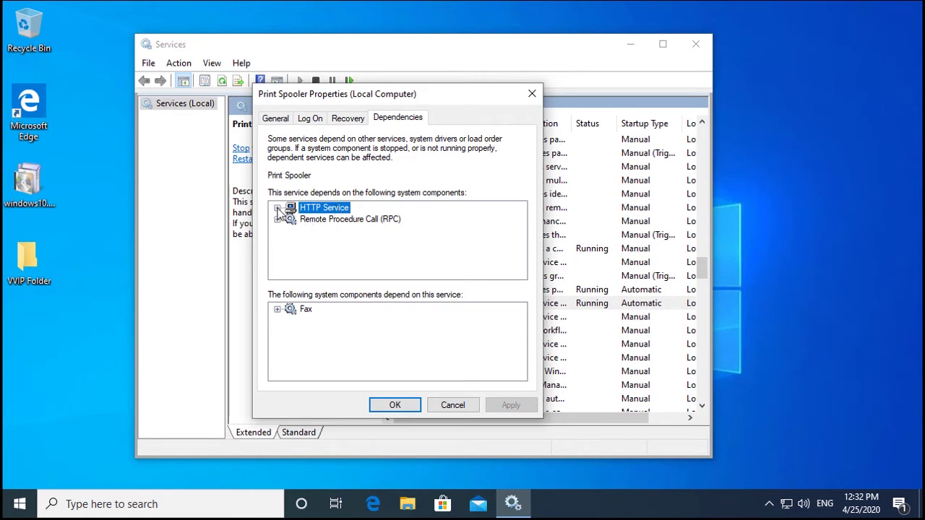
click(339, 221)
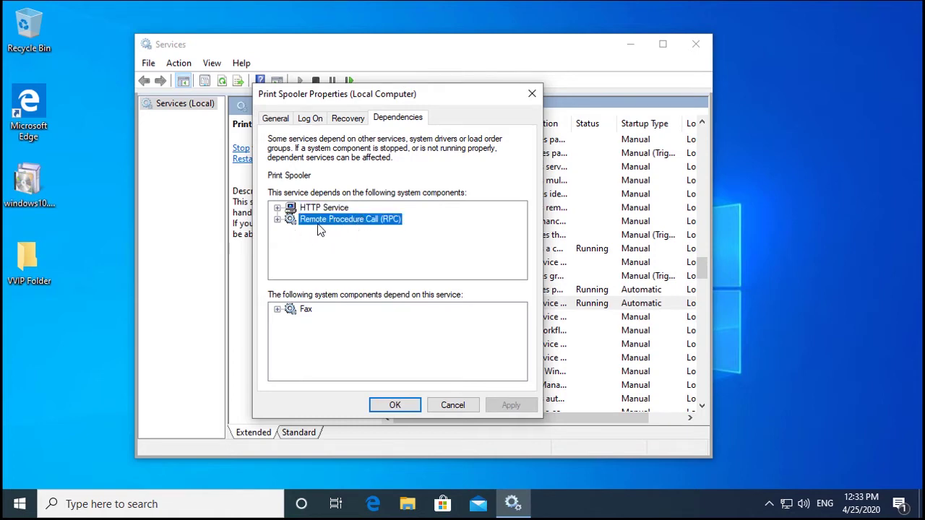
double_click(291, 221)
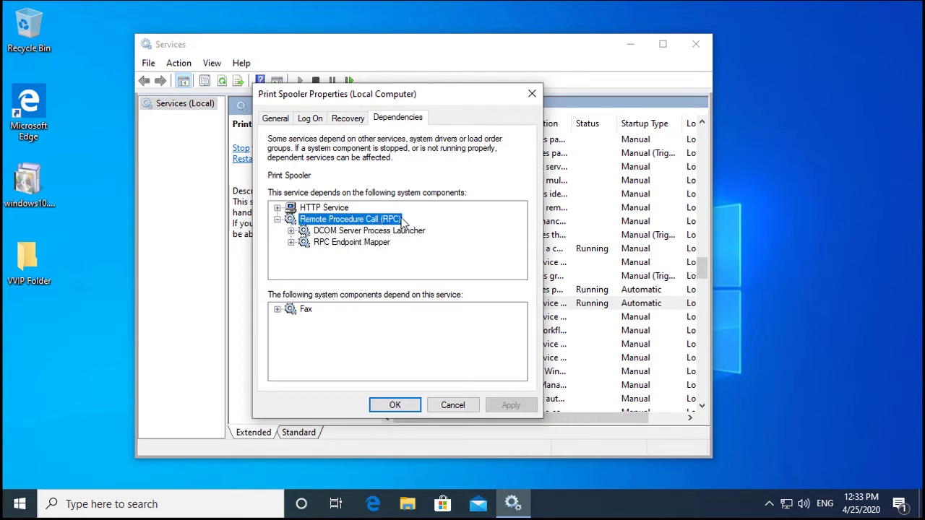
drag(436, 102, 733, 141)
click(434, 248)
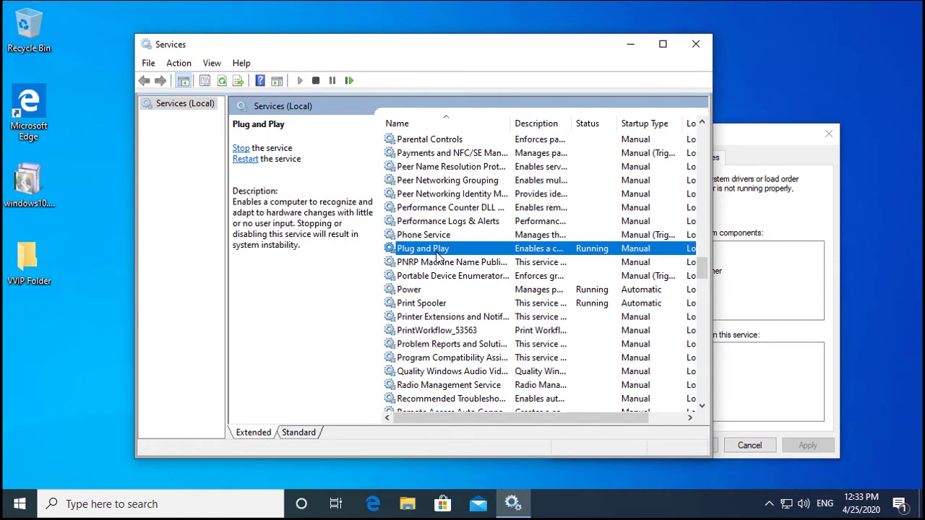
Step: Select Remote Procedure Call (RPC) in the list to confirm it runs with Automatic startup
key(r)
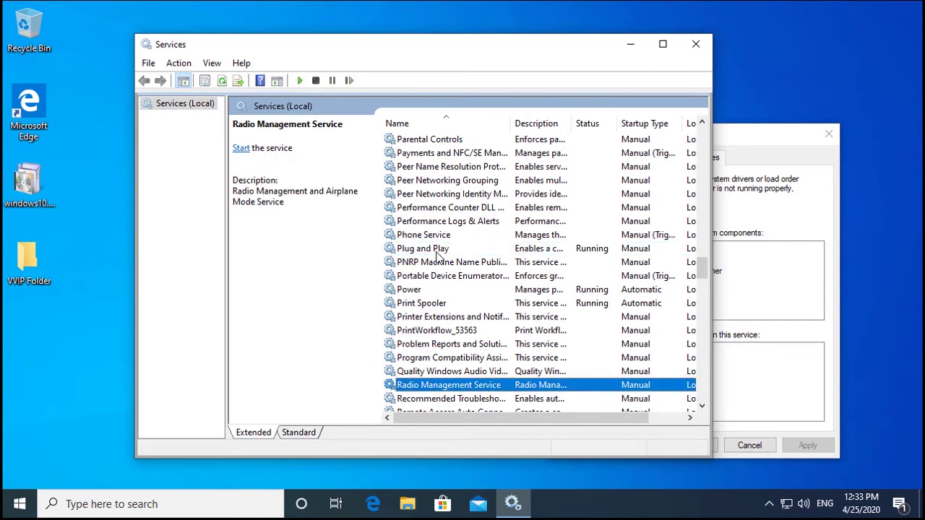
drag(701, 262, 701, 279)
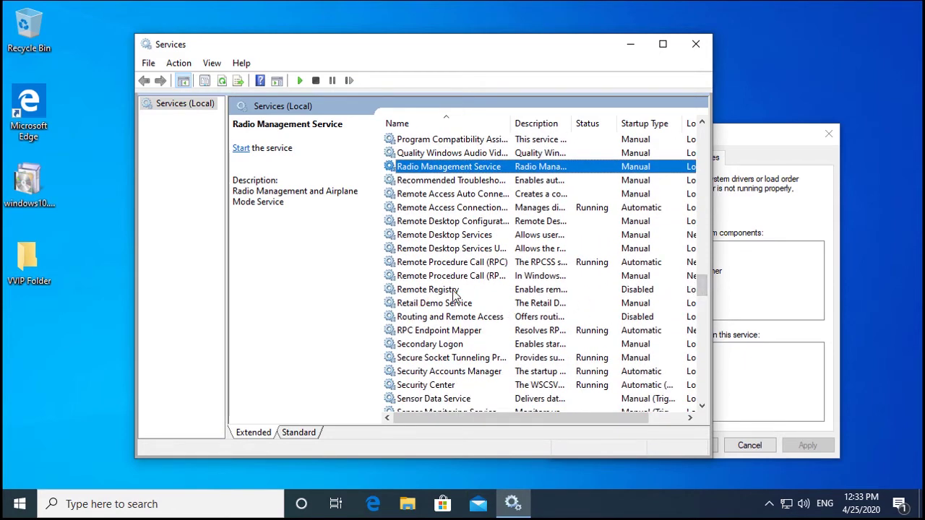
click(492, 264)
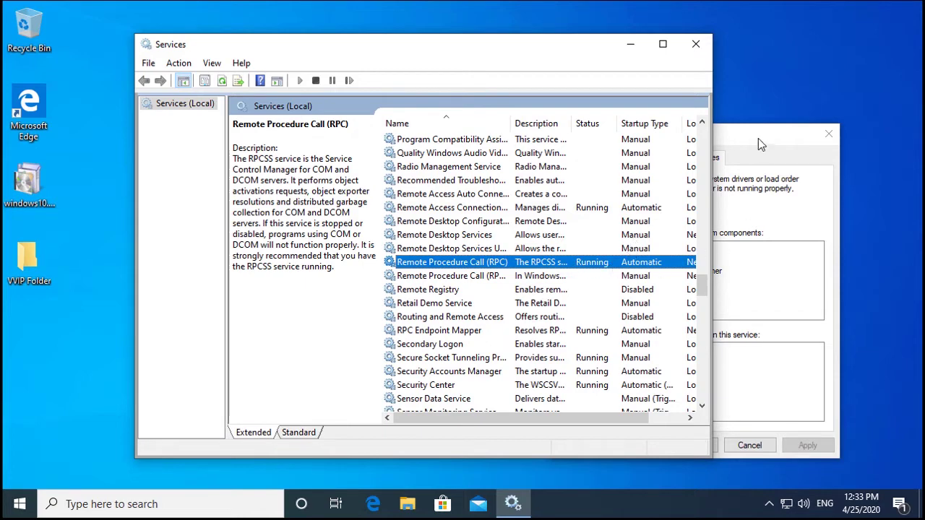
Step: Close the Print Spooler Properties with OK and close the Services console
drag(758, 138, 478, 102)
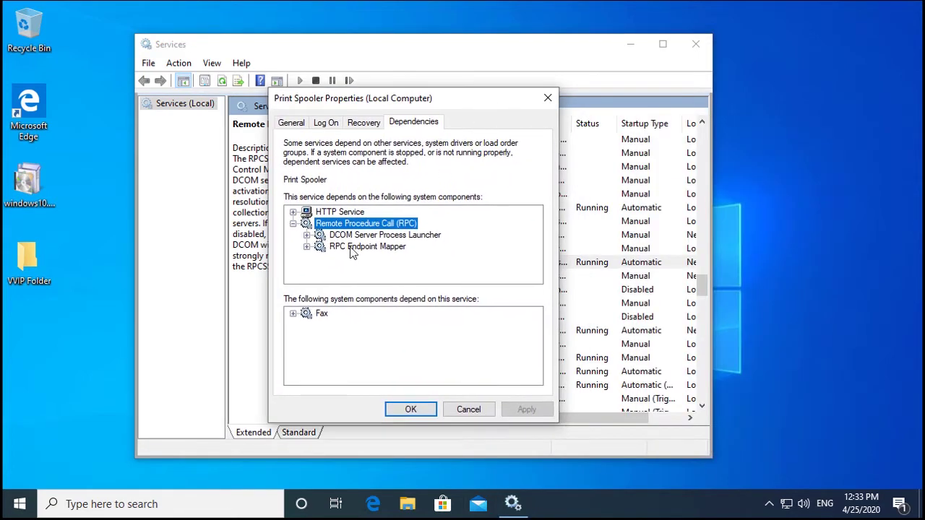
click(410, 409)
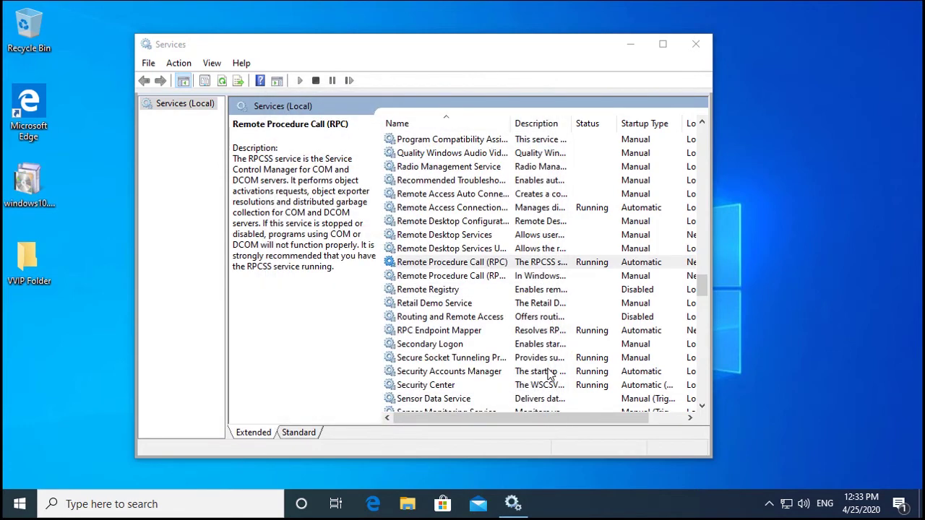
drag(589, 55, 562, 48)
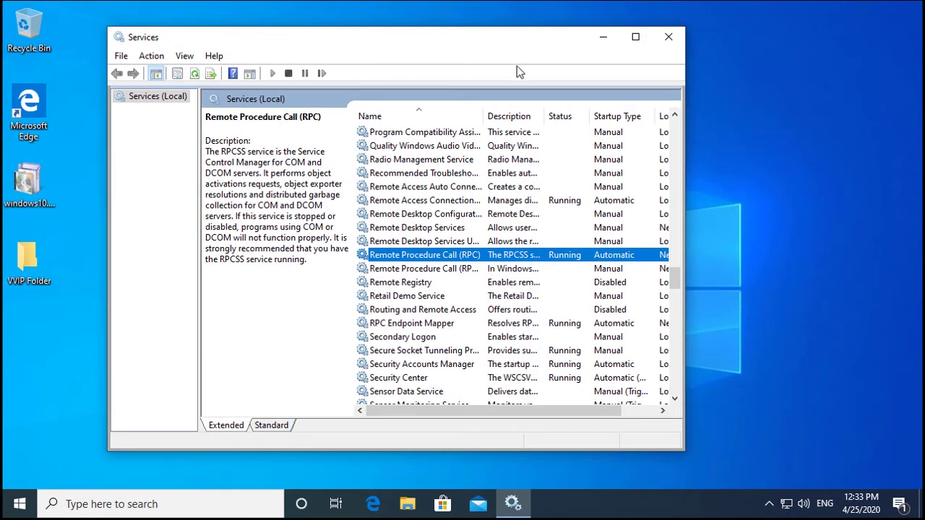
click(668, 37)
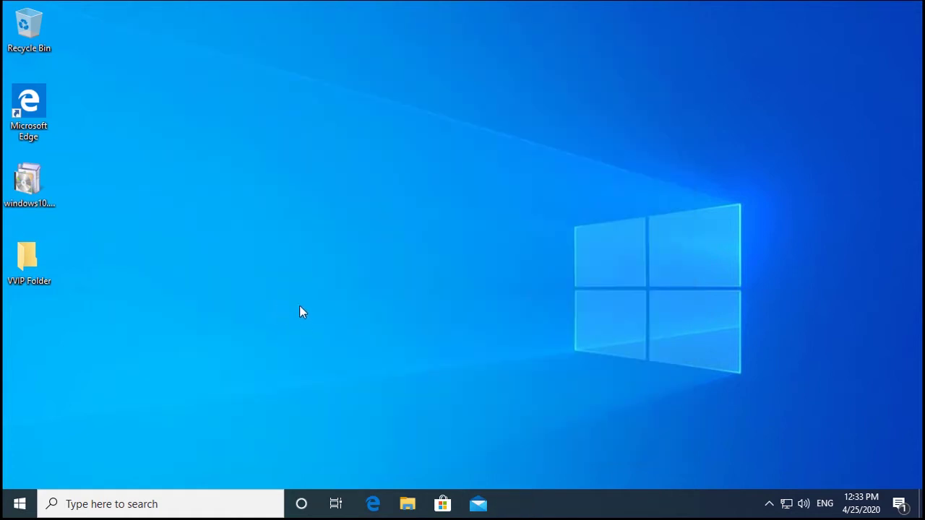
Step: Search Settings for 'trouble' and show the Troubleshoot page's Get up and running list
right_click(21, 505)
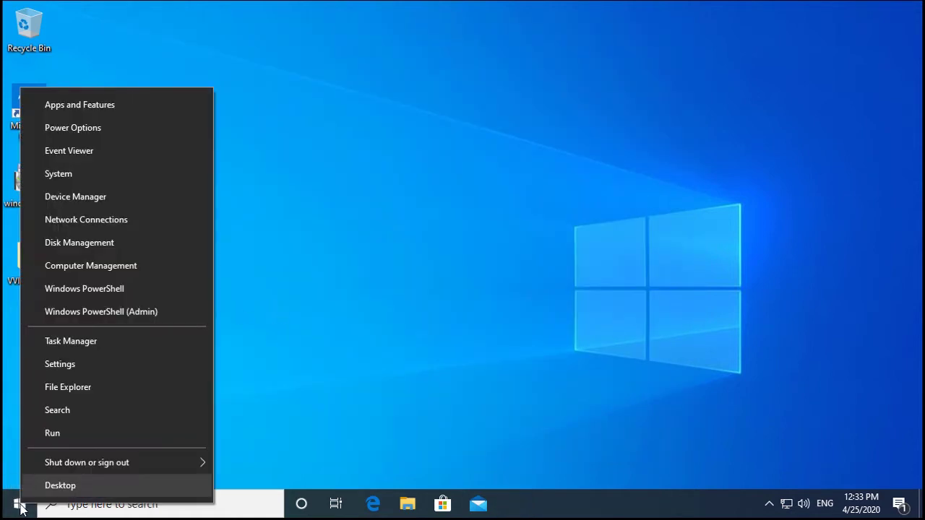
click(78, 365)
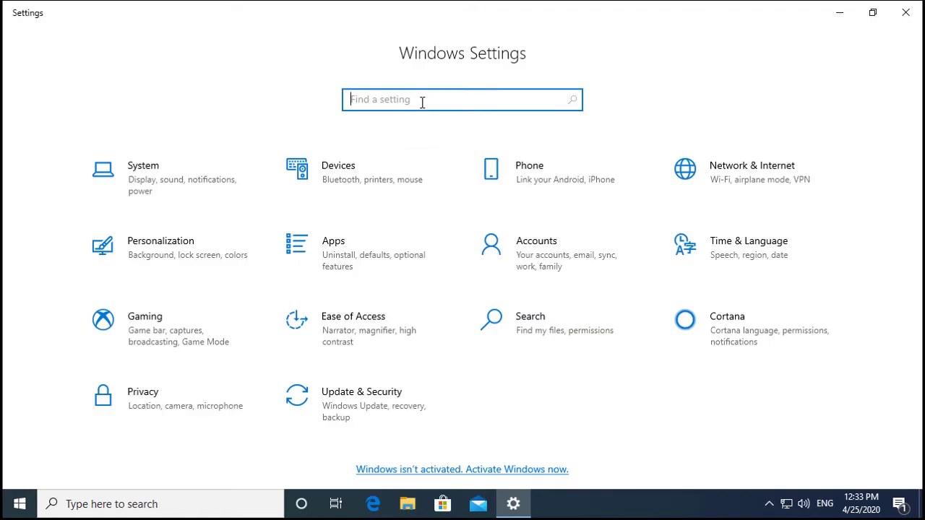
text(trouble)
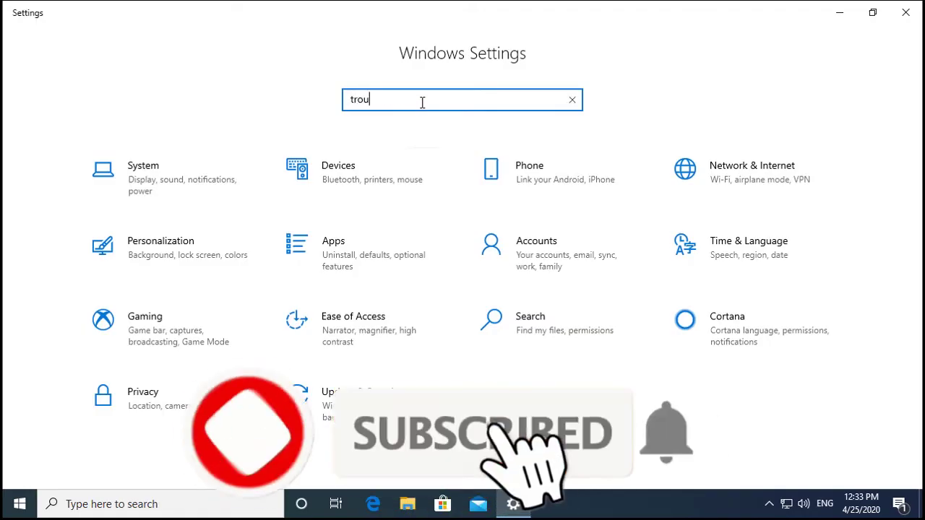
click(438, 132)
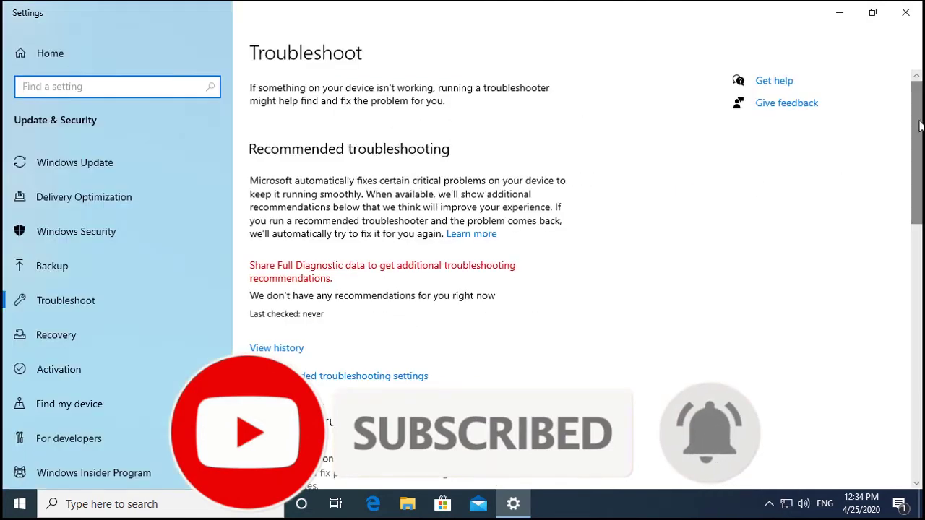
drag(921, 130, 921, 207)
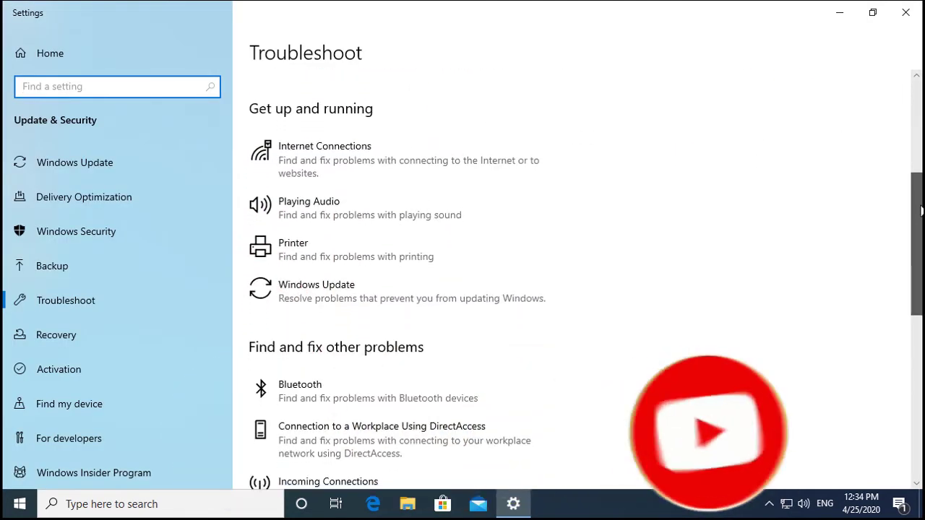
Step: Run the Printer troubleshooter from the Troubleshoot list
click(377, 258)
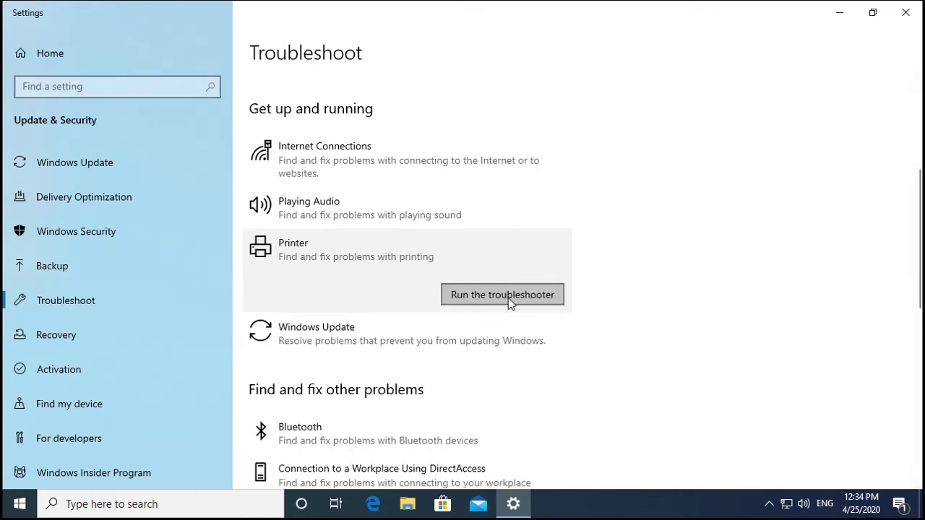
click(488, 296)
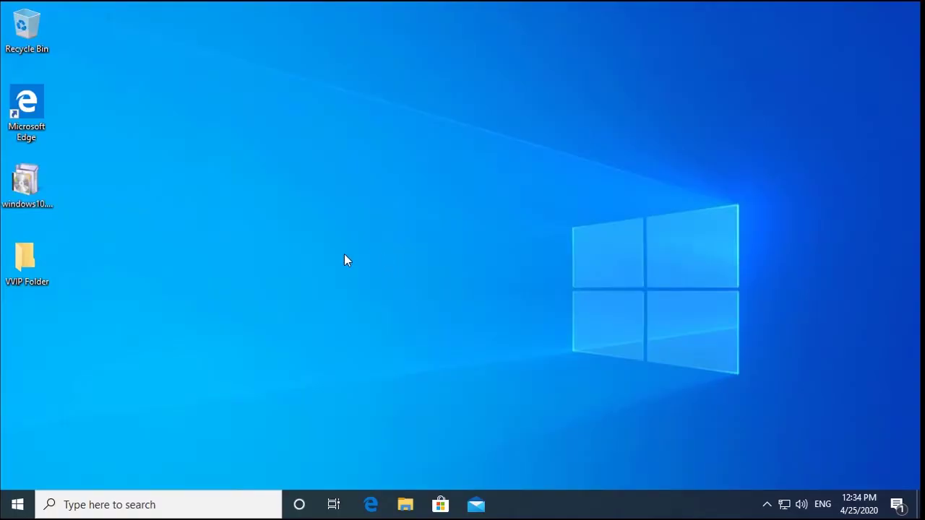
right_click(18, 504)
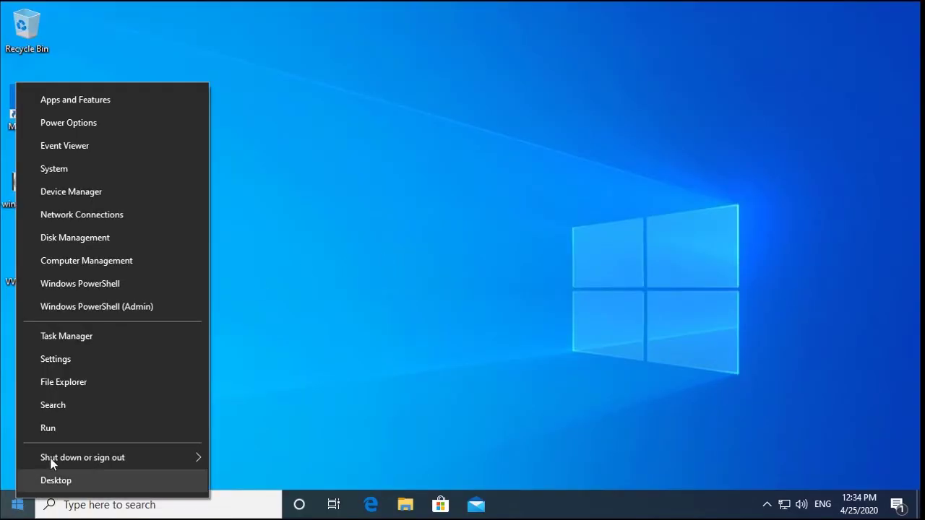
click(79, 362)
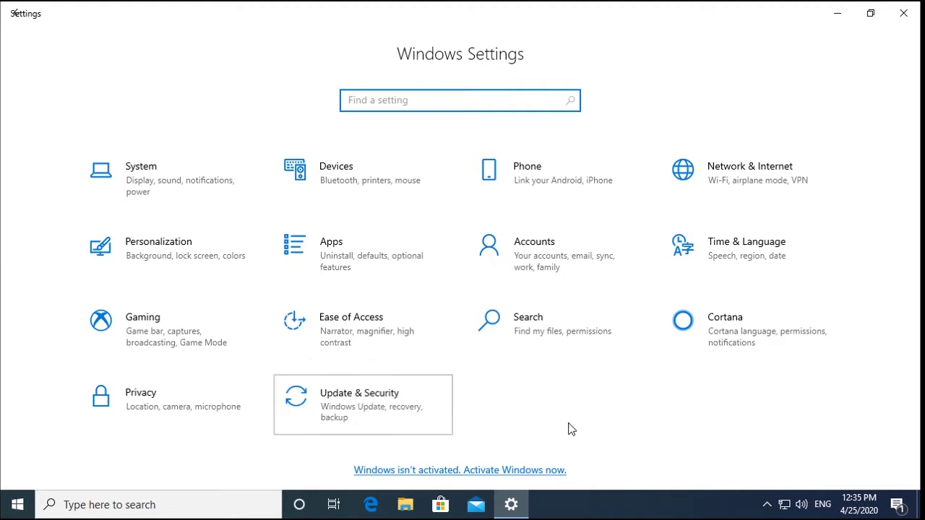
click(541, 385)
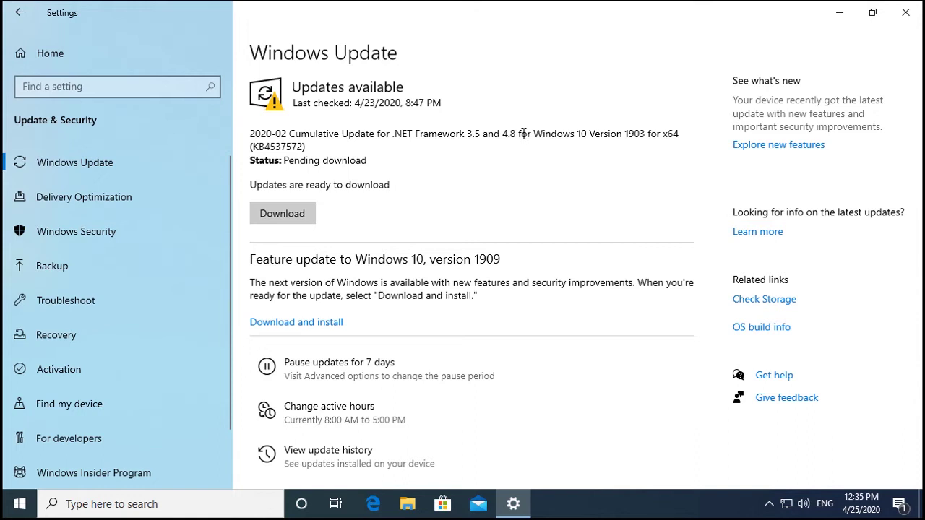
click(904, 11)
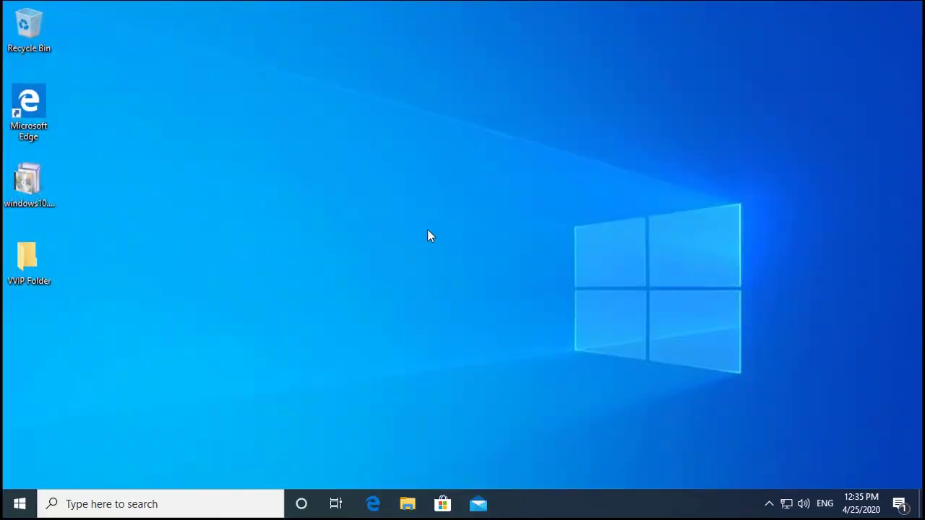
key(super+r)
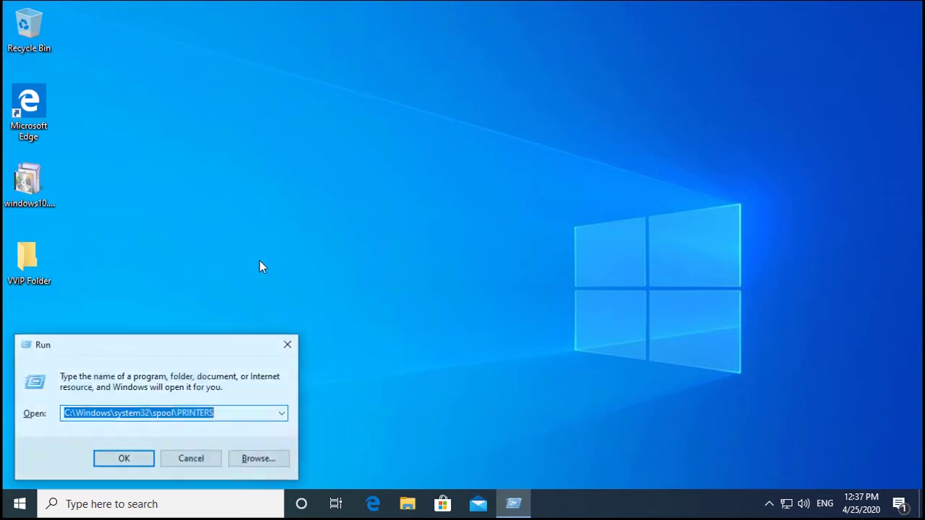
click(111, 416)
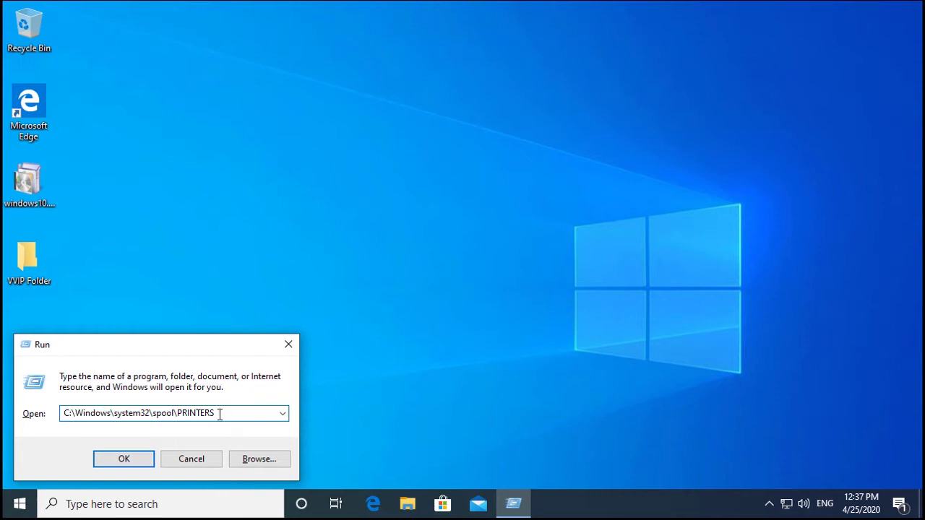
click(119, 459)
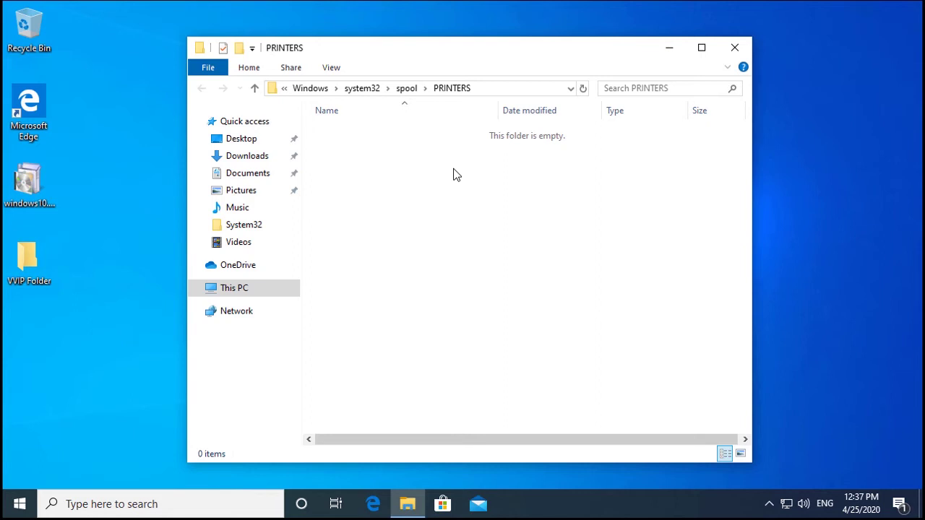
click(734, 49)
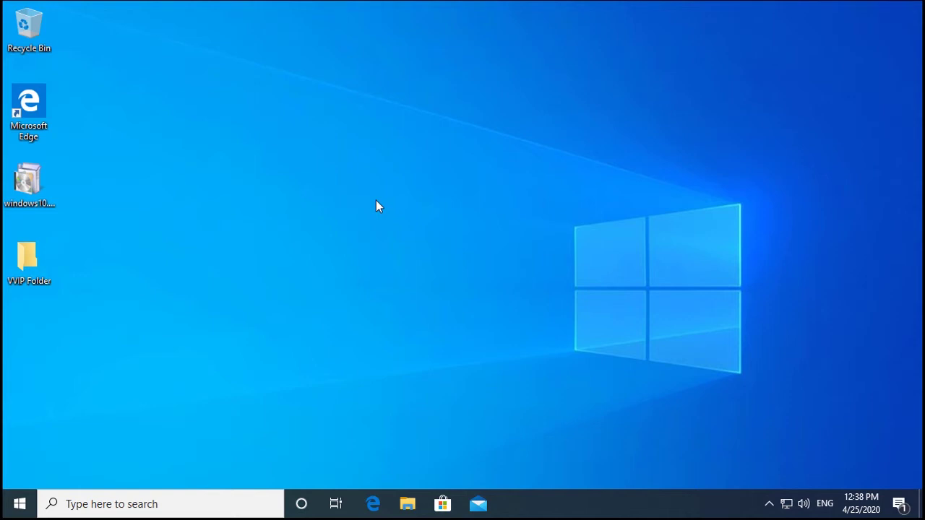
Step: Relaunch services.msc via Win+R and open Print Spooler's Properties by typing 'print' in the list
key(super+r)
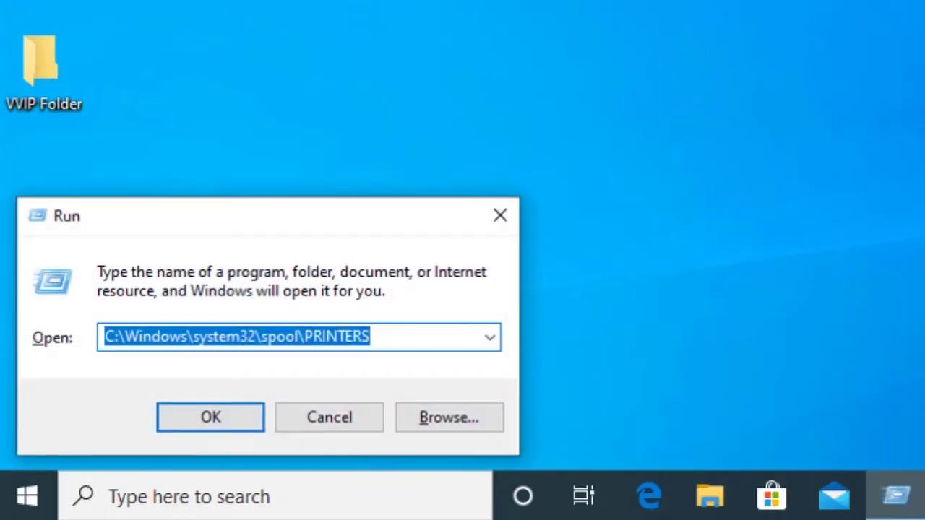
text(serv)
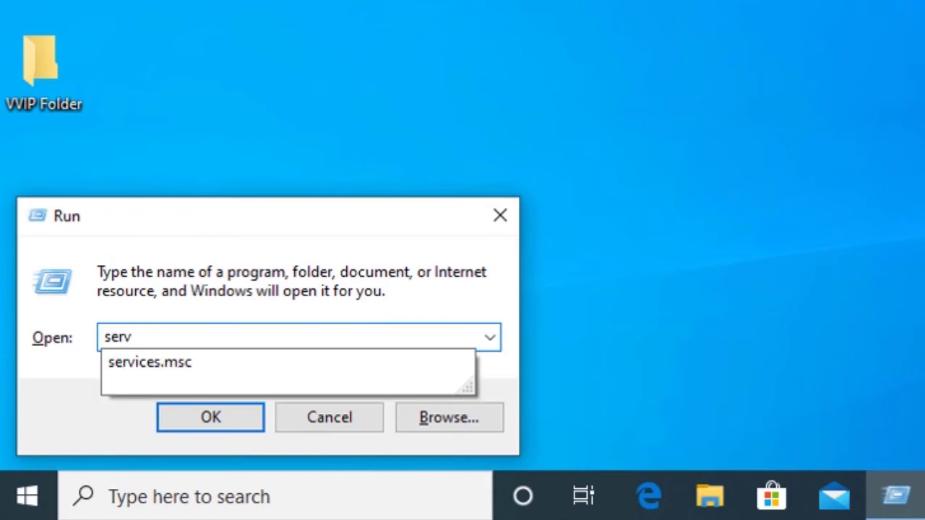
key(Down)
key(Return)
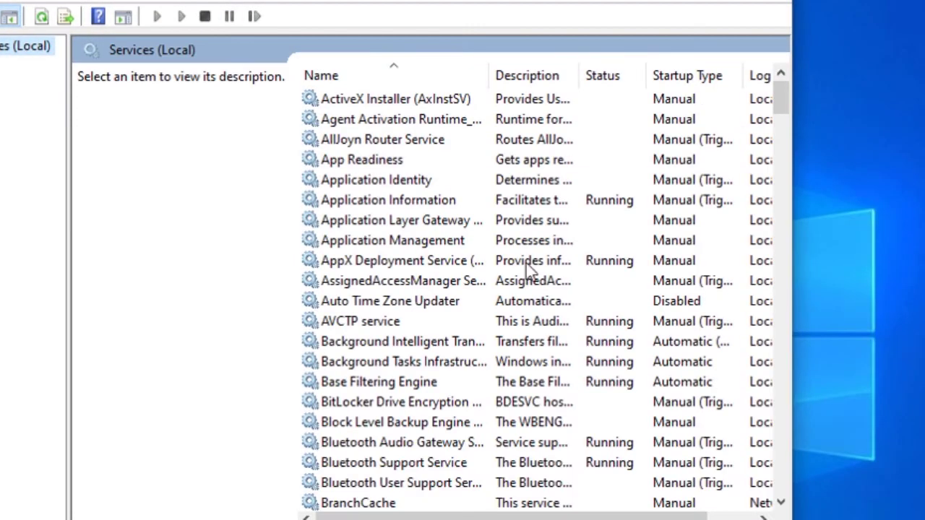
click(434, 288)
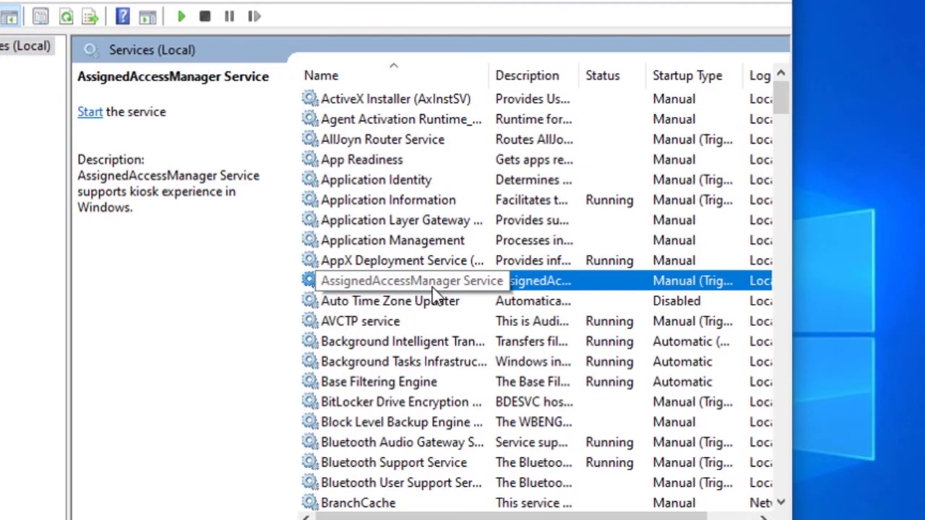
text(print)
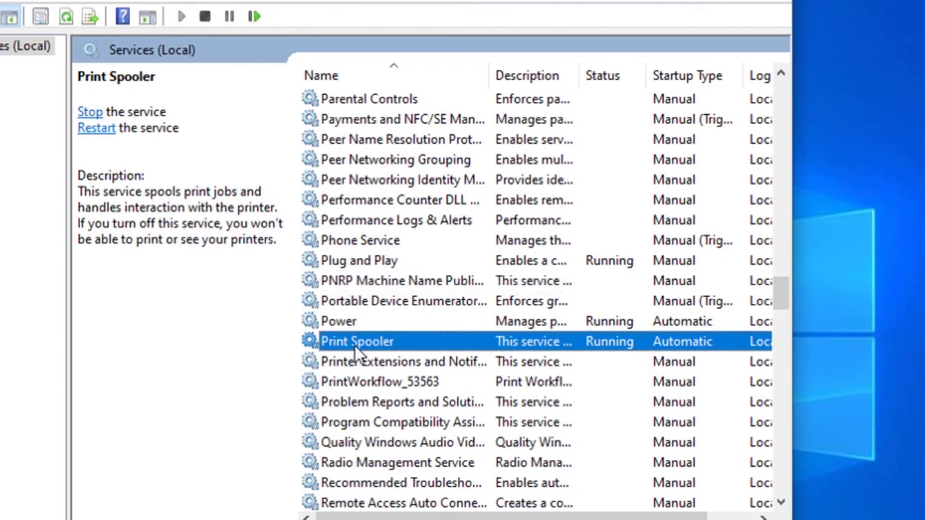
double_click(354, 346)
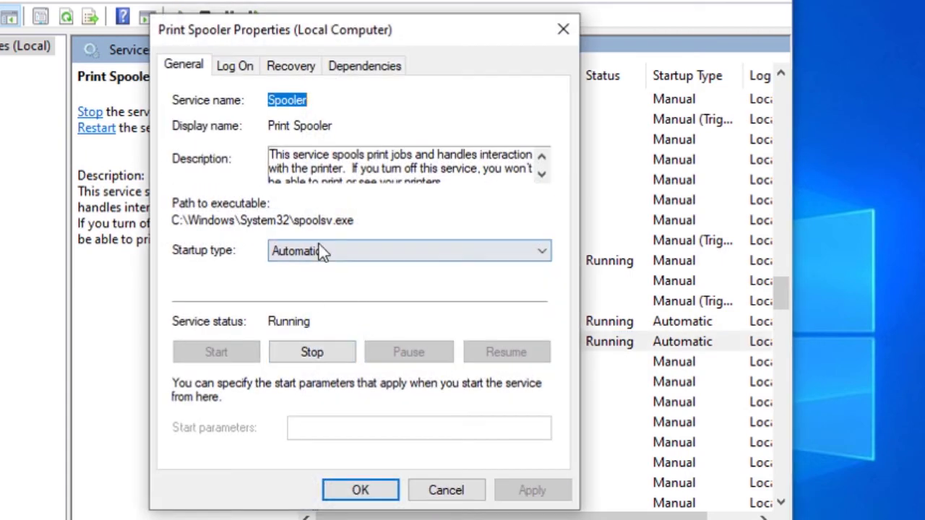
Step: Set Print Spooler's Subsequent failures recovery to Restart the Service, save, and close Services
click(305, 72)
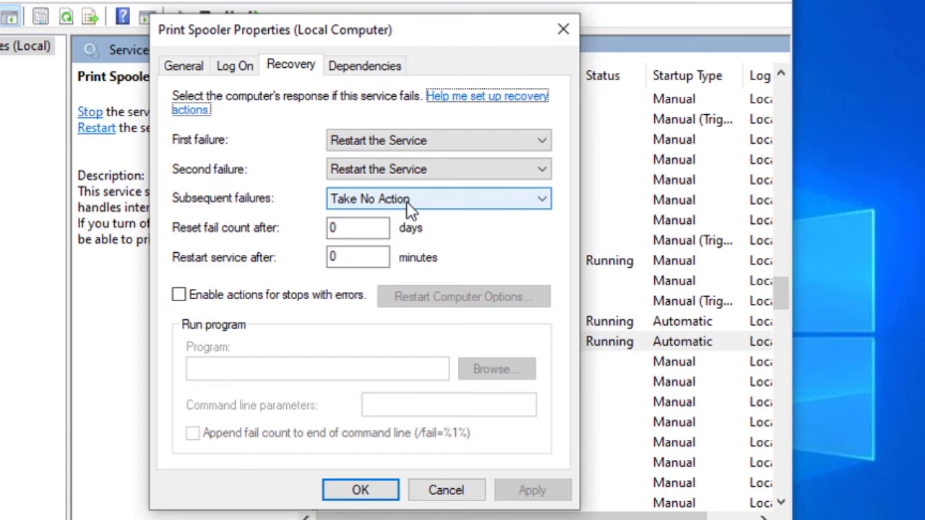
click(471, 206)
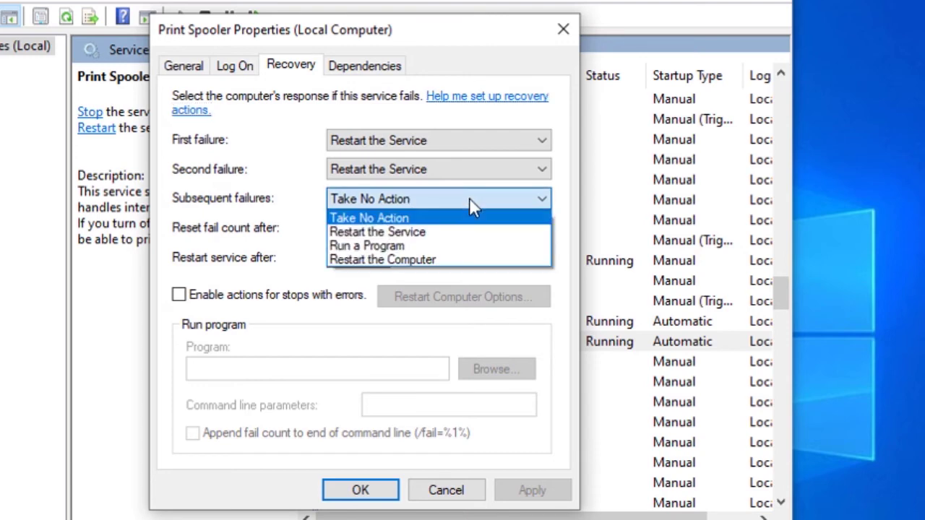
click(381, 235)
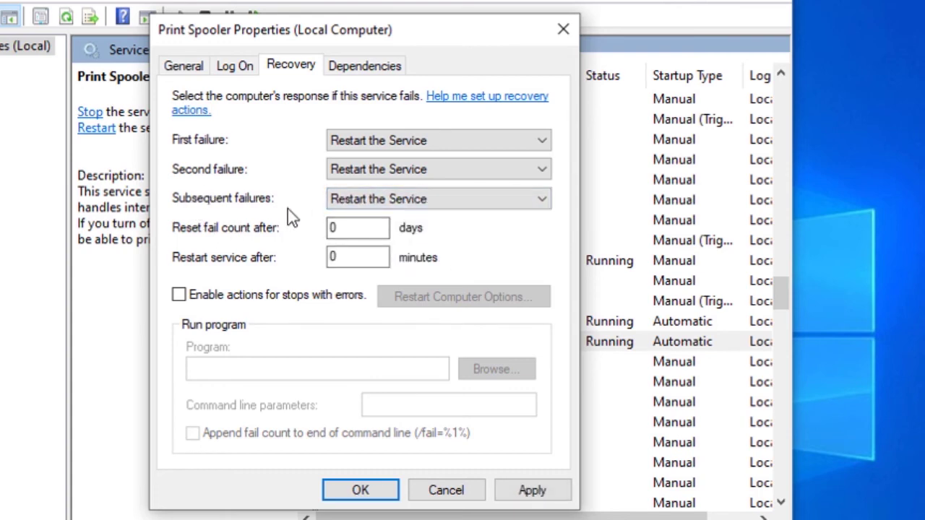
click(552, 492)
click(360, 490)
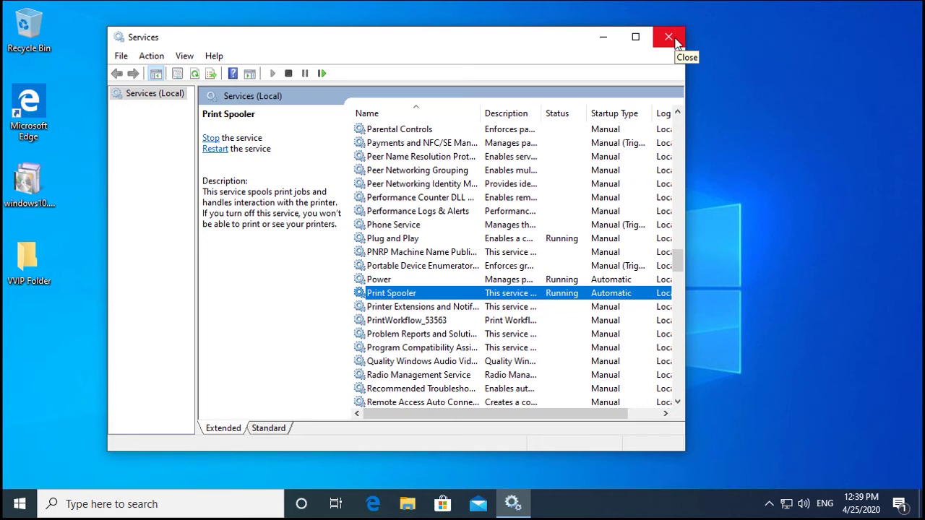
click(669, 37)
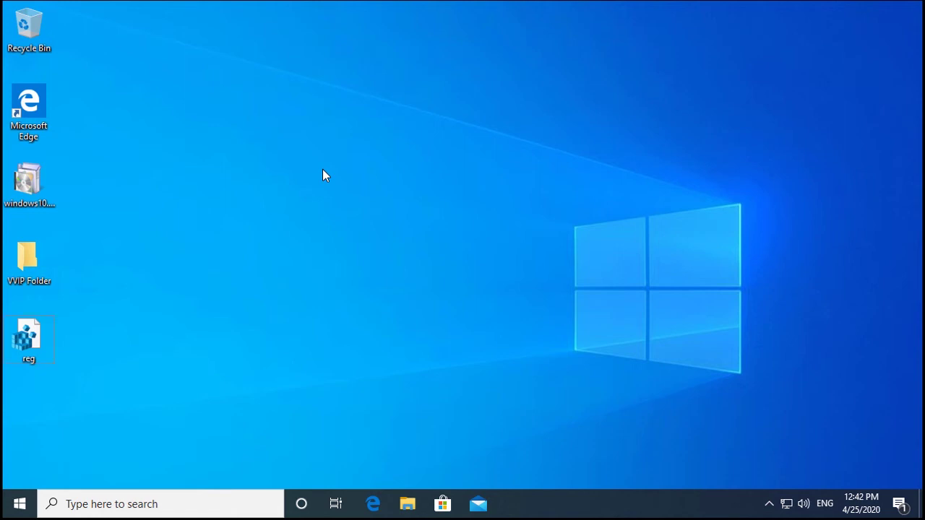
Step: Launch regedit from the Run box and approve the User Account Control prompt
key(super+r)
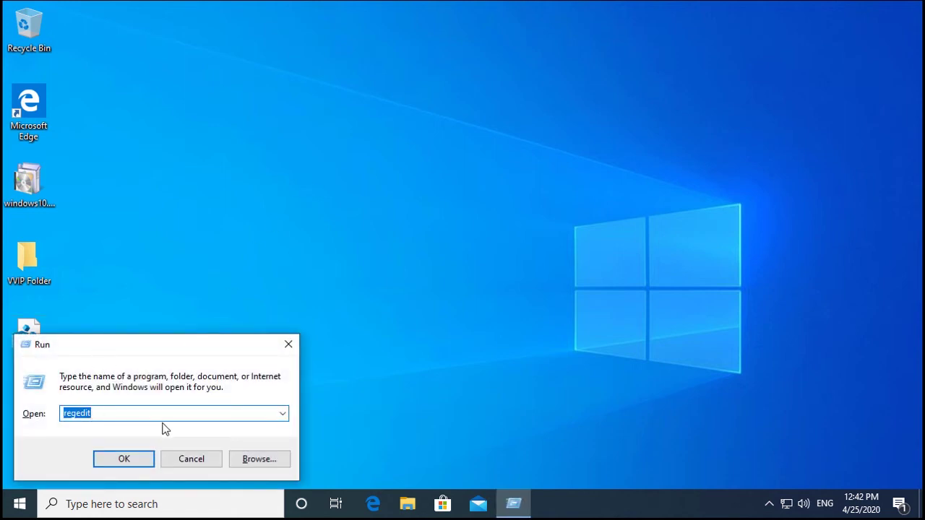
click(142, 463)
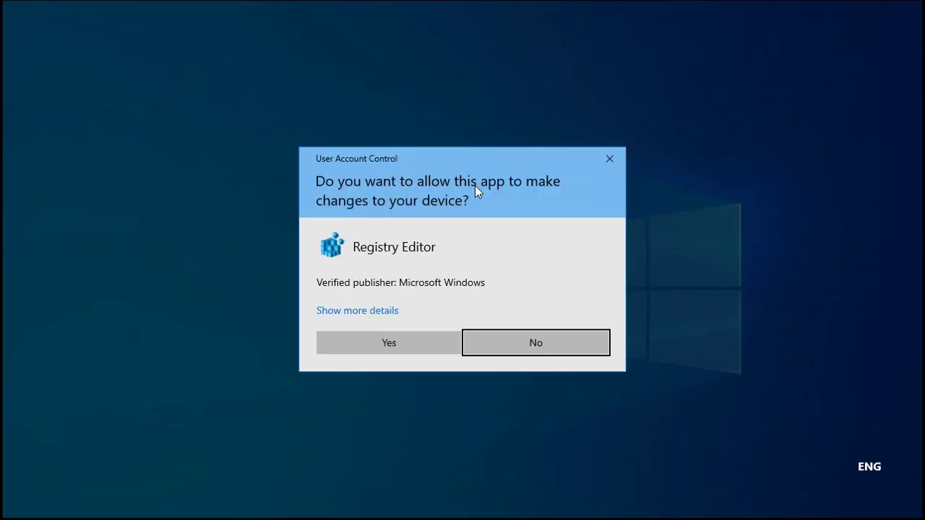
click(425, 345)
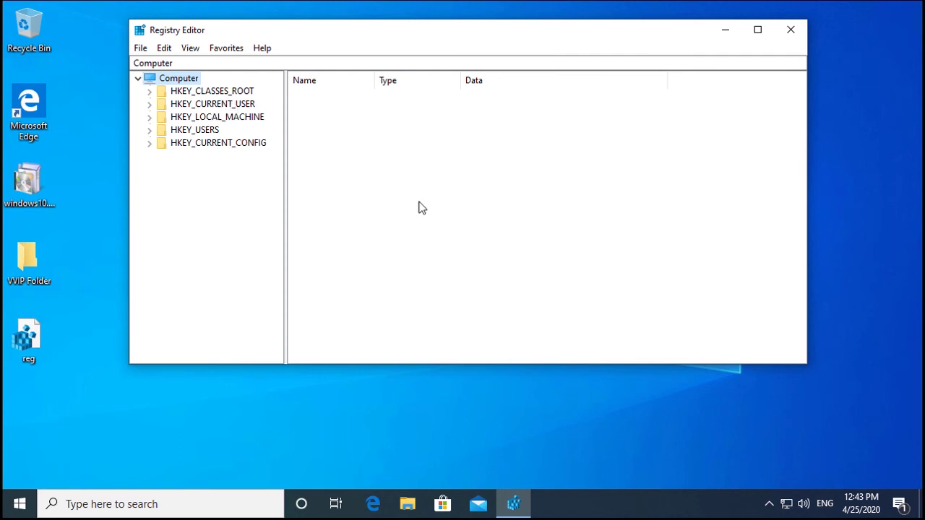
click(20, 347)
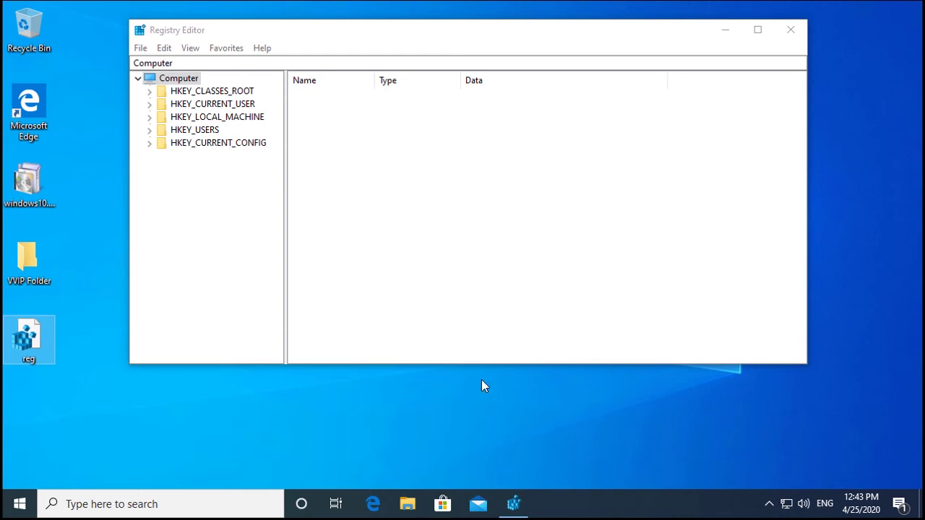
Step: Expand HKEY_LOCAL_MACHINE, SYSTEM and CurrentControlSet in the Registry Editor key tree
click(206, 117)
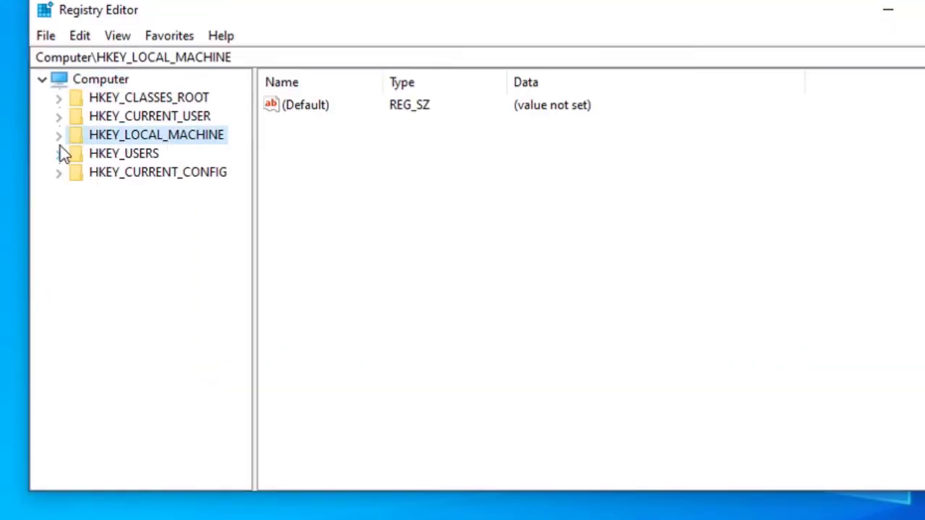
click(59, 136)
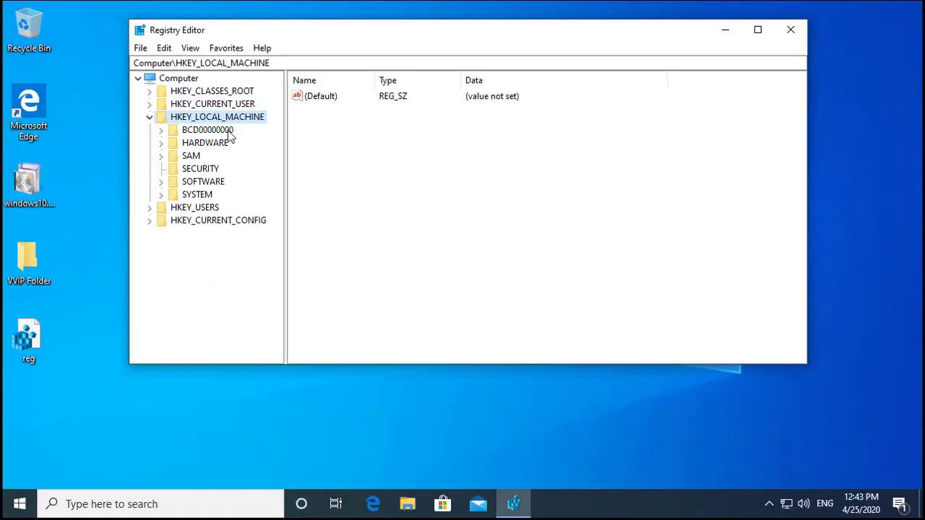
click(123, 246)
click(160, 196)
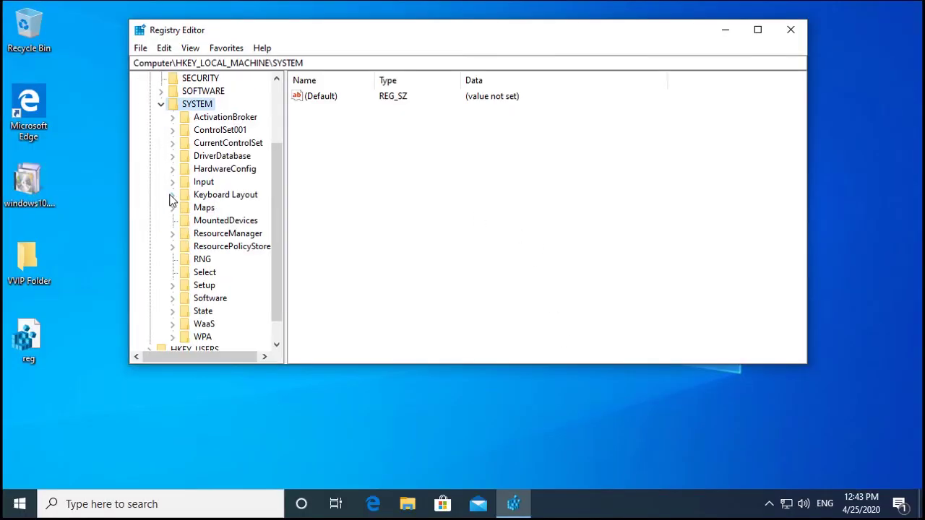
scroll(282, 217, down, 1)
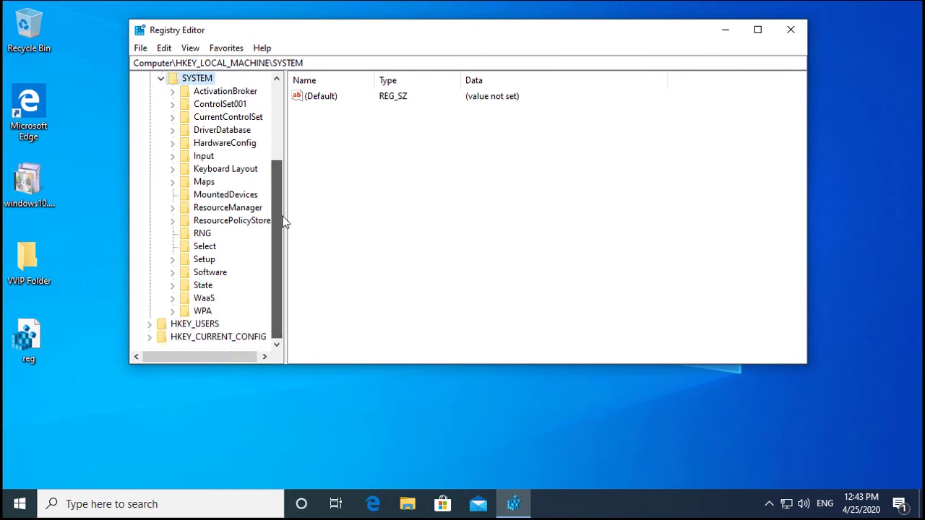
click(243, 118)
click(172, 117)
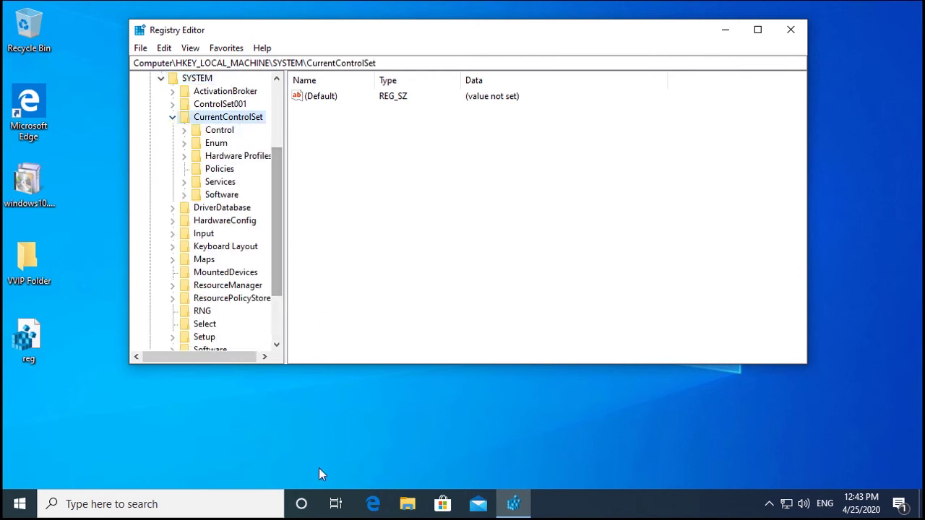
Step: Expand Control, then select and expand the Print key to show Environments
click(219, 128)
click(186, 129)
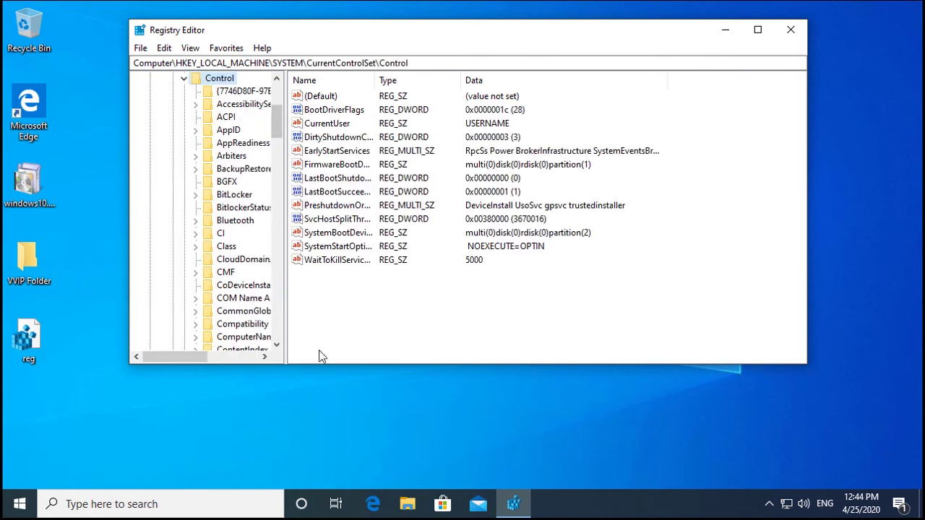
scroll(272, 170, down, 13)
drag(273, 185, 265, 230)
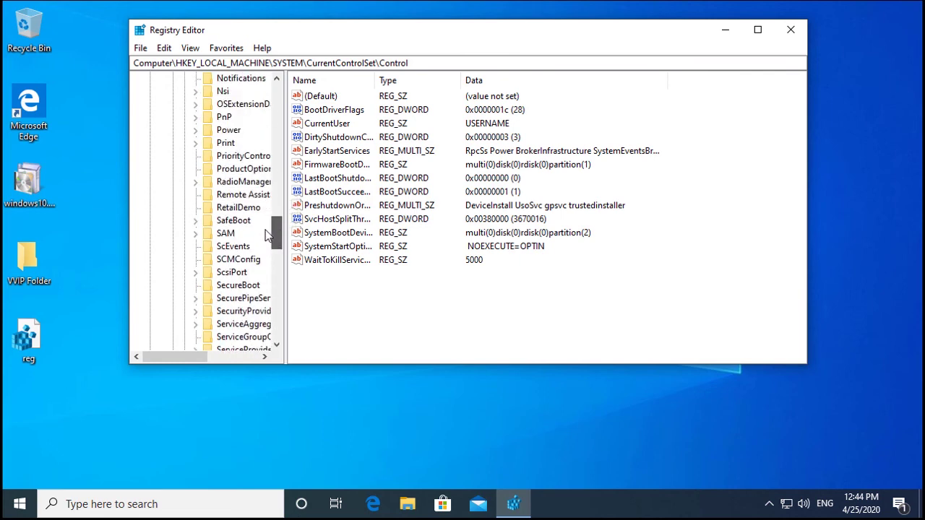
click(209, 145)
key(Right)
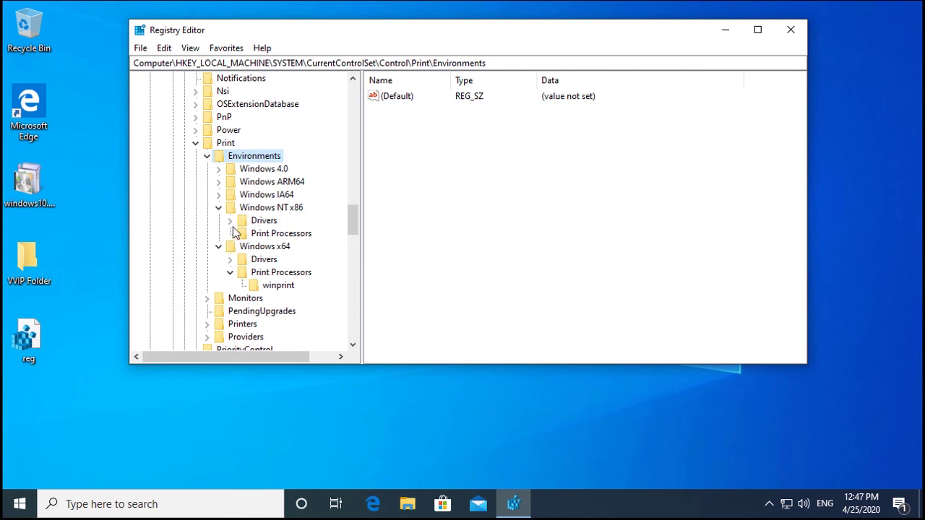
Step: Confirm the Windows x64 winprint print processor's Driver value is winprint.dll, then close Registry Editor
click(294, 208)
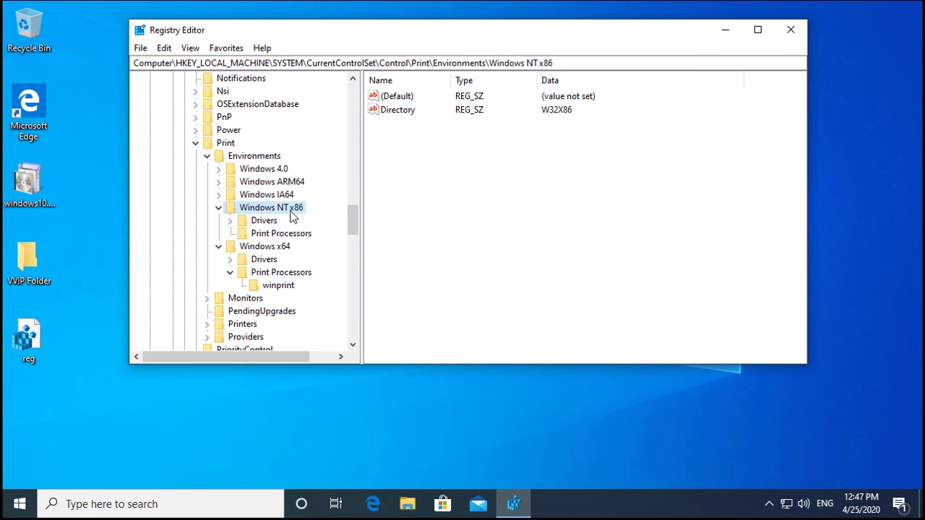
click(269, 237)
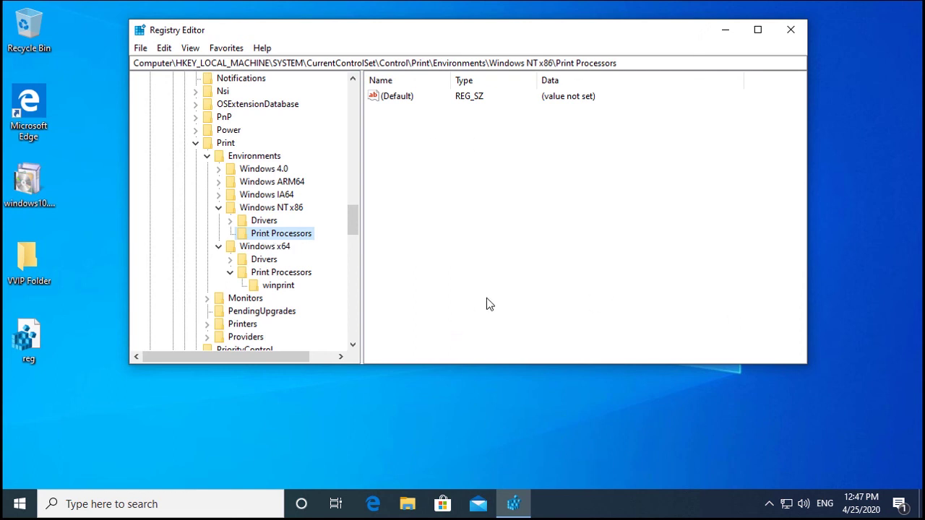
click(266, 248)
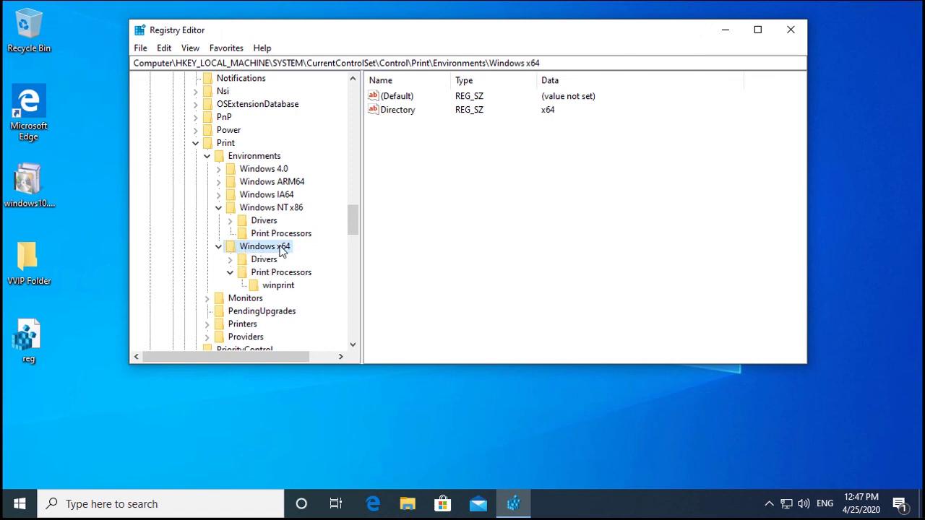
click(290, 272)
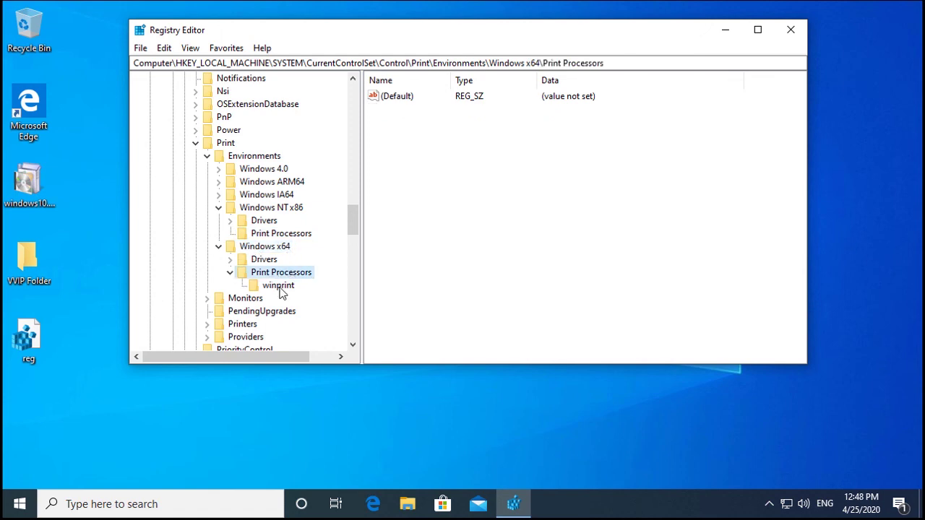
click(281, 288)
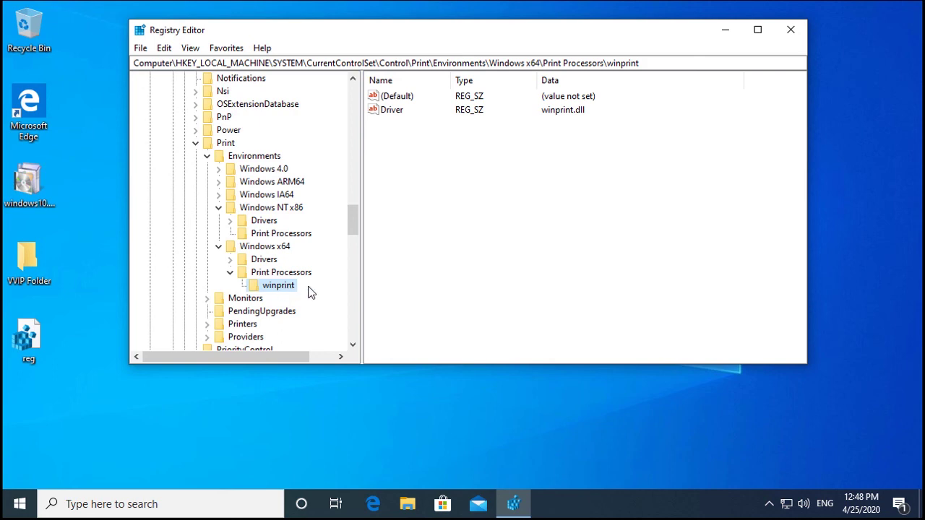
key(alt+F4)
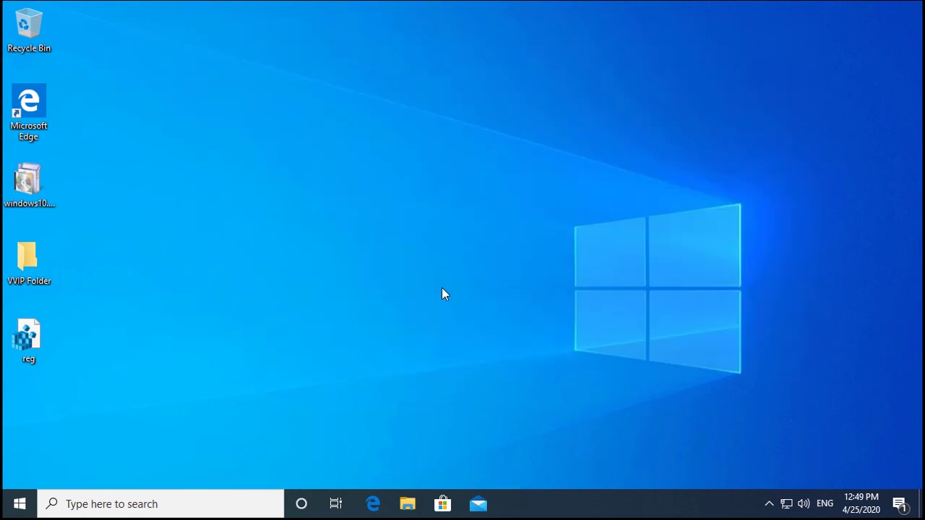